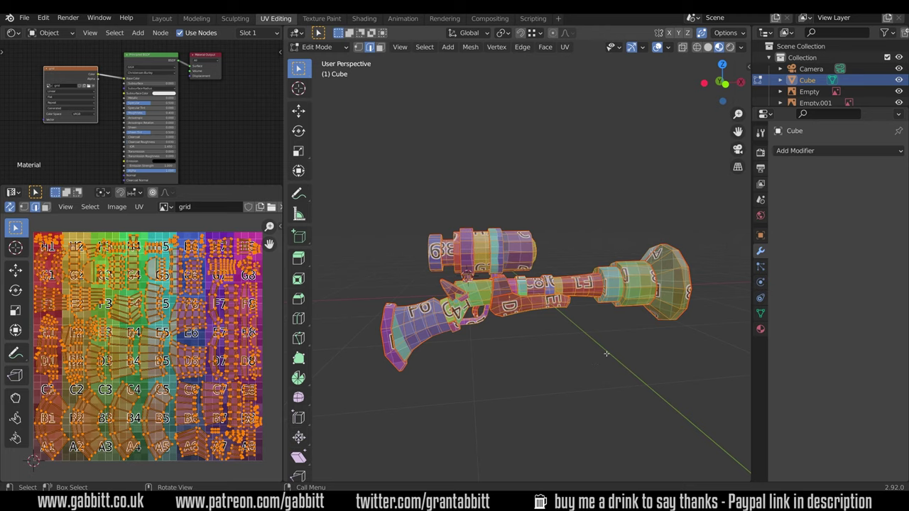
# Step: Switch the gun to plain Solid shading and orbit to view it from above and muzzle-on
pyautogui.moveTo(606, 353); pyautogui.dragTo(639, 298, button='middle')
pyautogui.click(707, 47)
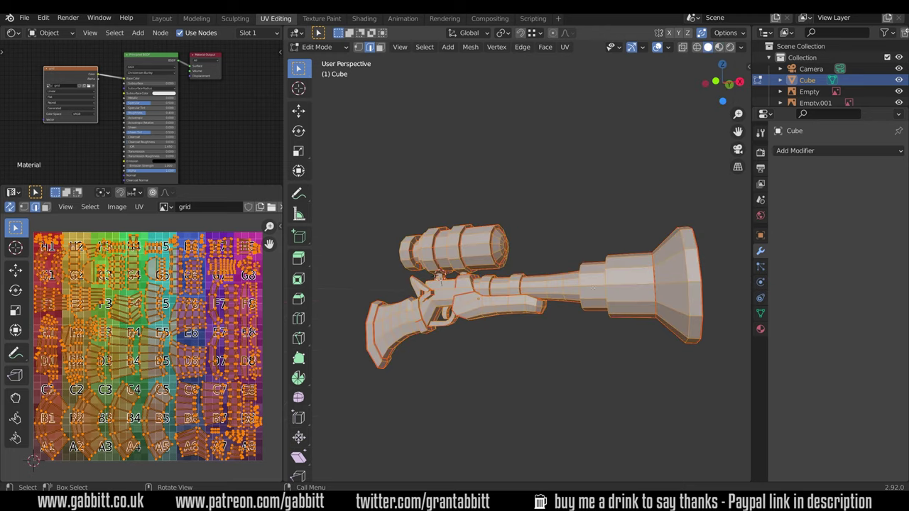
pyautogui.moveTo(587, 287); pyautogui.dragTo(633, 252, button='middle')
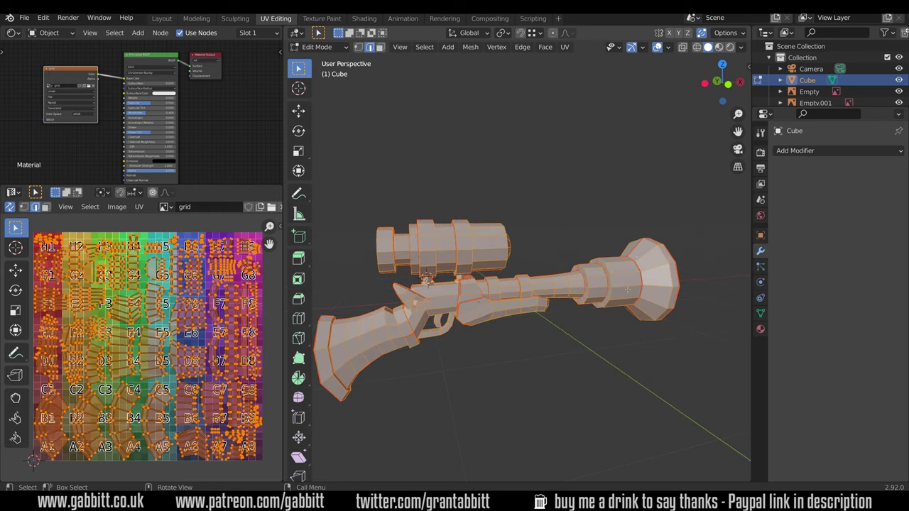
pyautogui.moveTo(494, 345); pyautogui.dragTo(619, 367, button='middle')
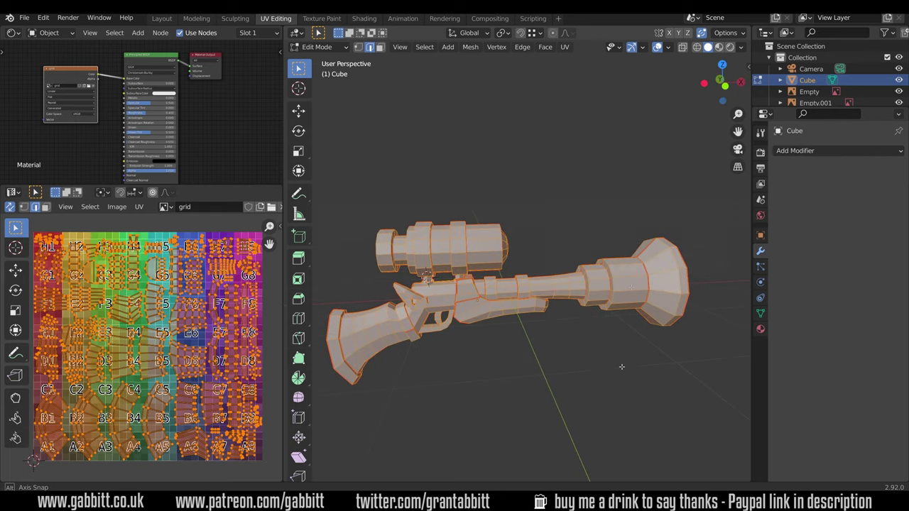
# Step: Restore Material Preview and orbit around the grid-textured gun, checking every side for stretching
pyautogui.click(718, 47)
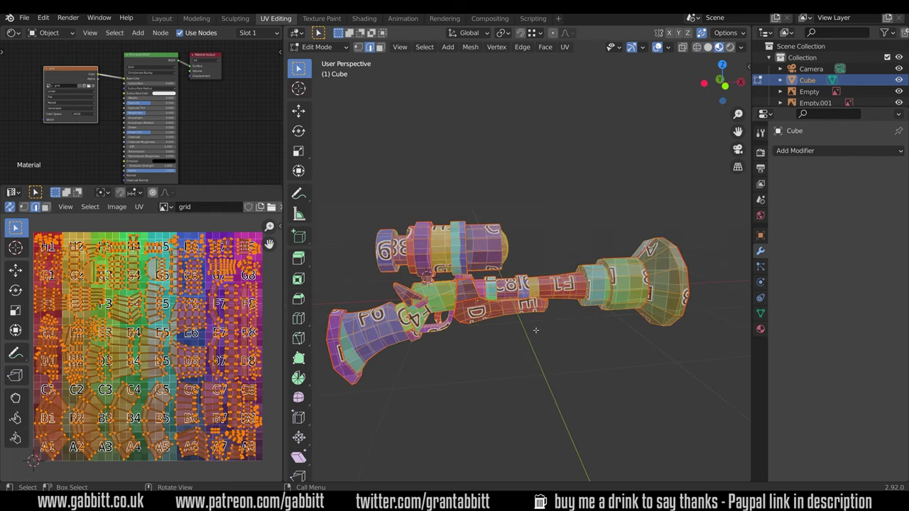
pyautogui.moveTo(539, 343); pyautogui.dragTo(561, 347, button='middle')
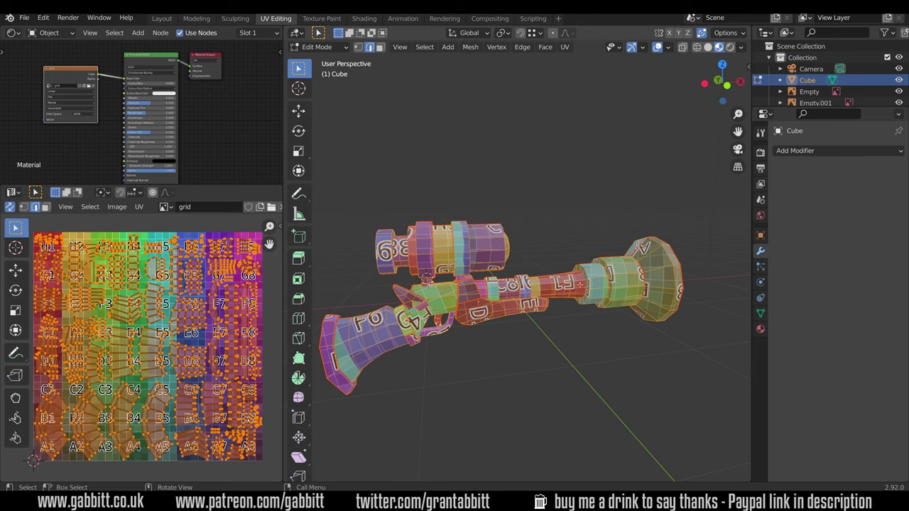
pyautogui.moveTo(549, 298); pyautogui.dragTo(500, 305, button='middle')
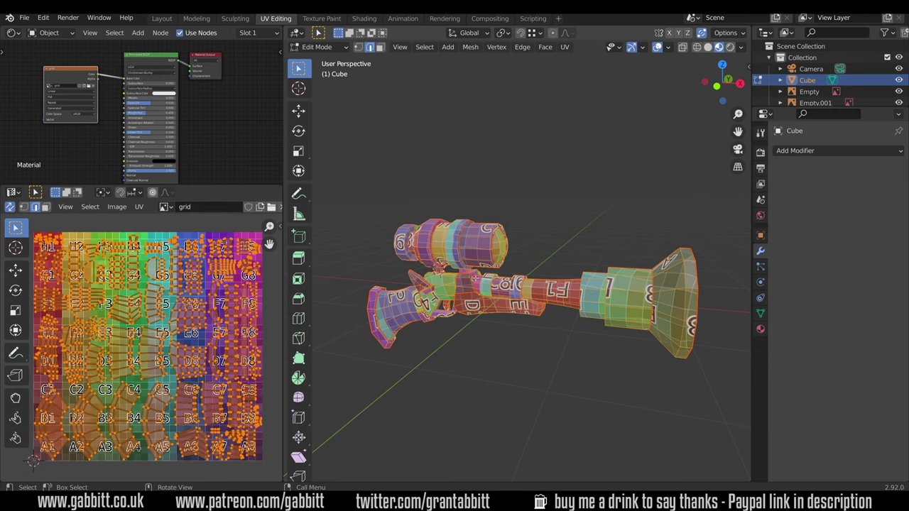
pyautogui.moveTo(511, 293); pyautogui.dragTo(575, 351, button='middle')
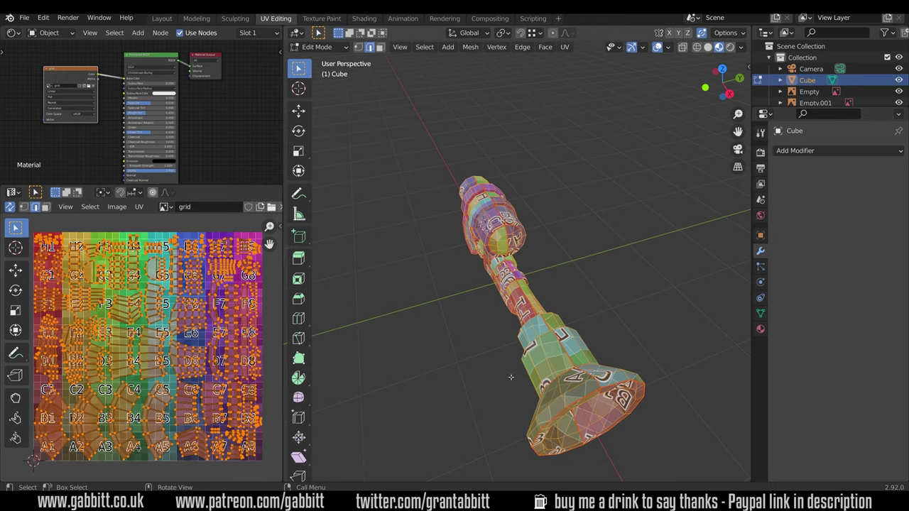
pyautogui.moveTo(508, 376); pyautogui.dragTo(567, 326, button='middle')
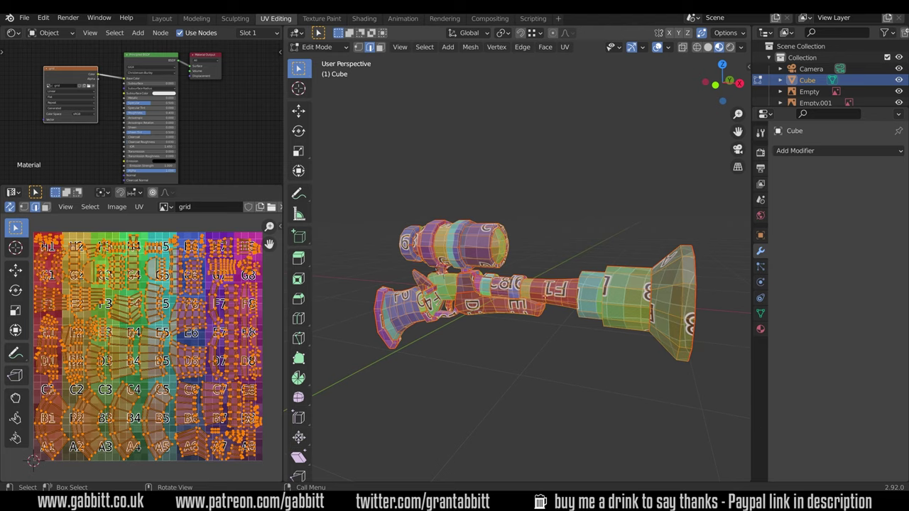
pyautogui.moveTo(580, 288); pyautogui.dragTo(526, 344, button='middle')
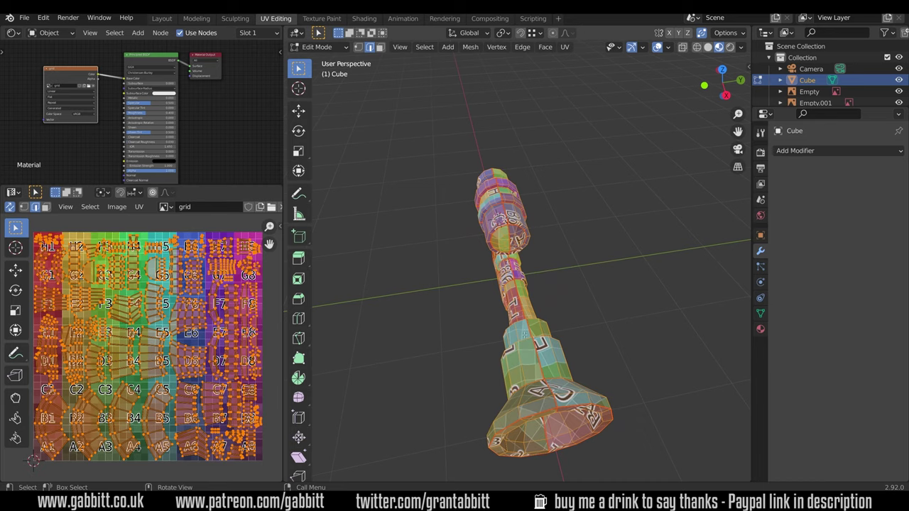
pyautogui.moveTo(559, 412); pyautogui.dragTo(559, 312, button='middle')
pyautogui.moveTo(559, 362); pyautogui.dragTo(497, 341, button='middle')
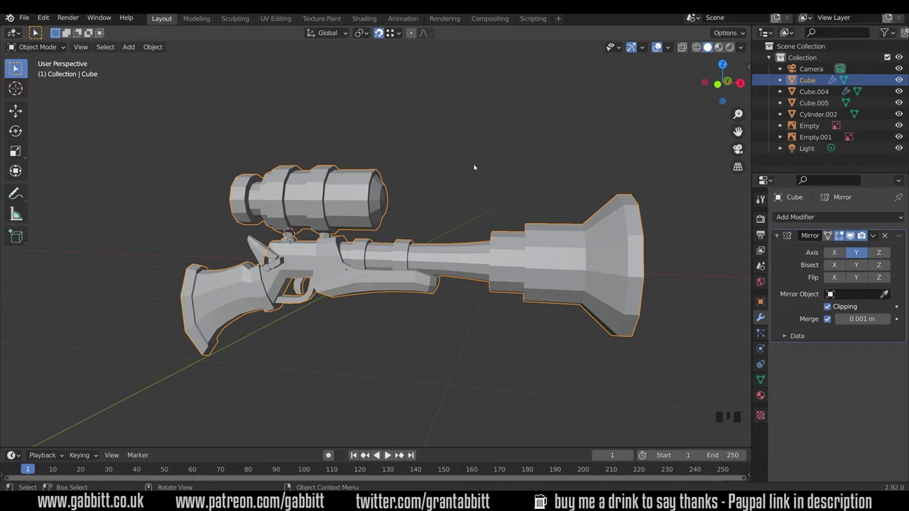
# Step: In the UV Editing workspace, orbit and zoom to frame the gun side-on
pyautogui.click(276, 19)
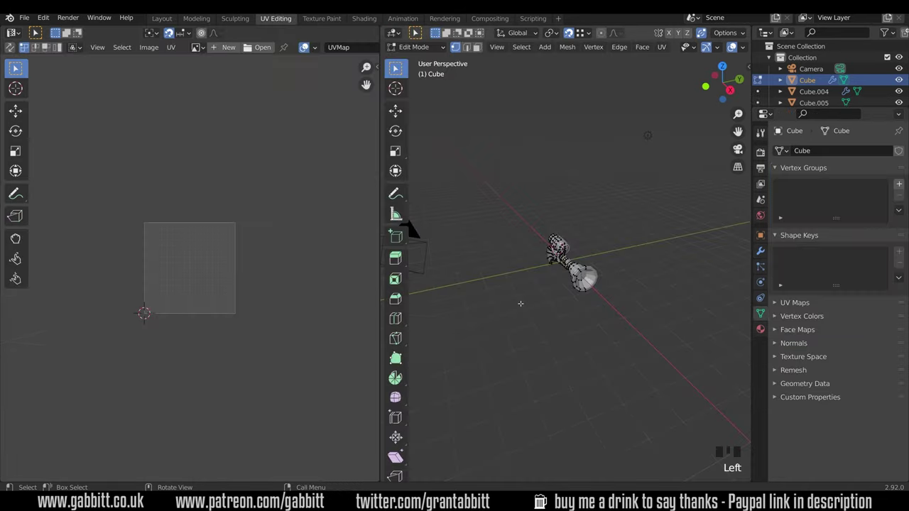
pyautogui.moveTo(519, 277); pyautogui.dragTo(597, 269, button='middle')
pyautogui.scroll(4, 597, 270)
pyautogui.scroll(1, 601, 270)
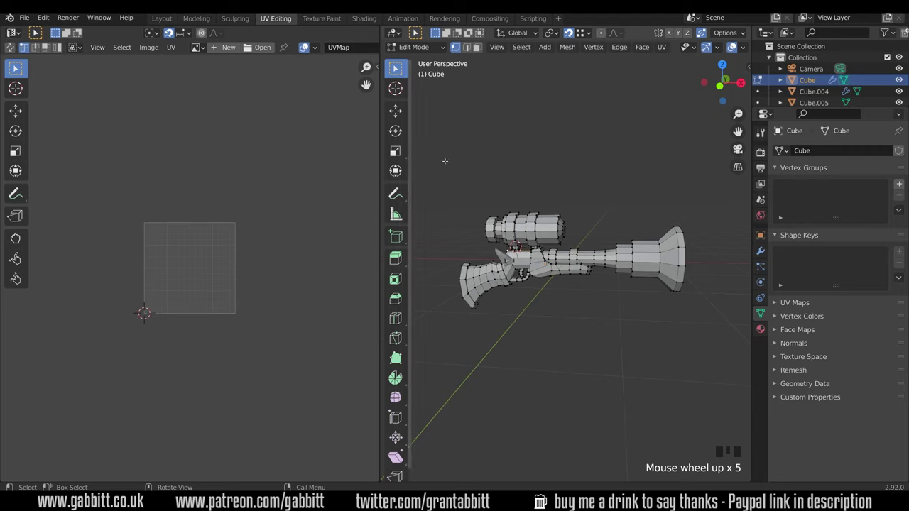
pyautogui.scroll(4, 268, 290)
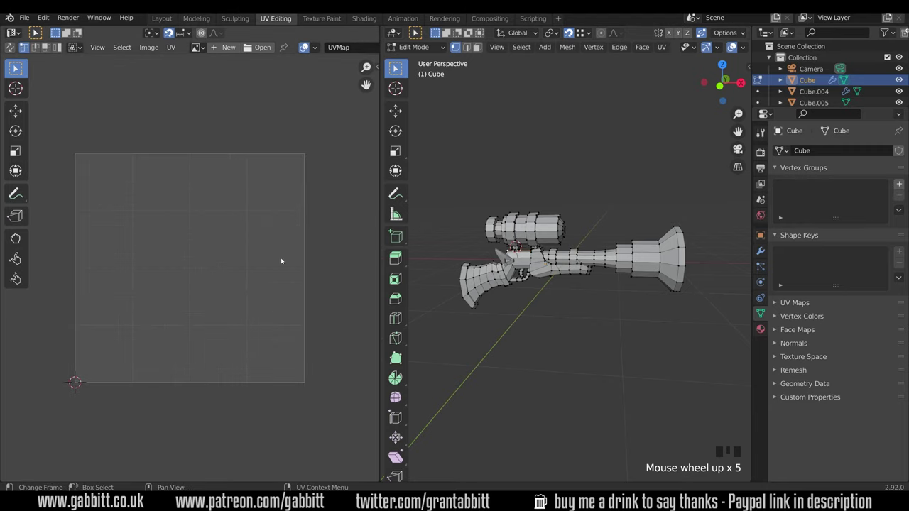
pyautogui.moveTo(554, 334); pyautogui.dragTo(574, 349, button='middle')
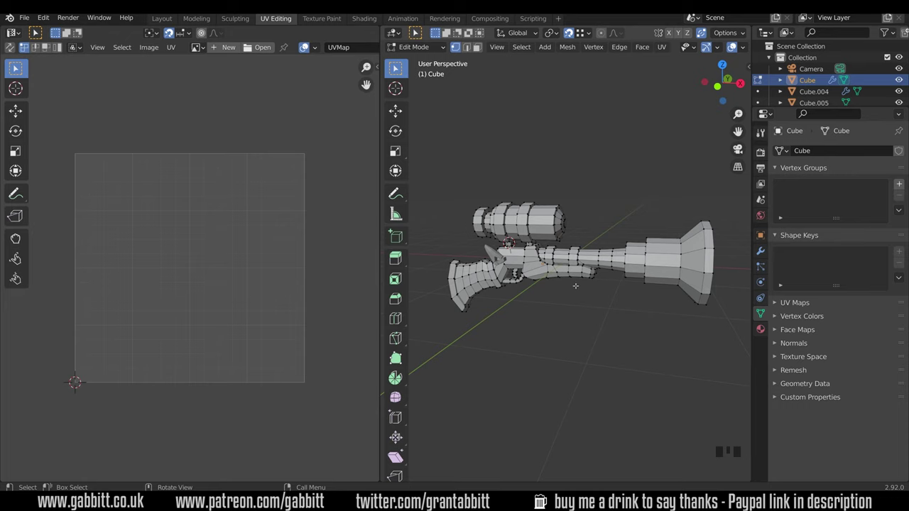
# Step: In Object Mode, apply the Cube's scale so it reads 1.000, keeping 4.29 × 1.21 × 2.01 m
pyautogui.press('Tab')
pyautogui.moveTo(381, 279); pyautogui.dragTo(274, 279)
pyautogui.press('n')
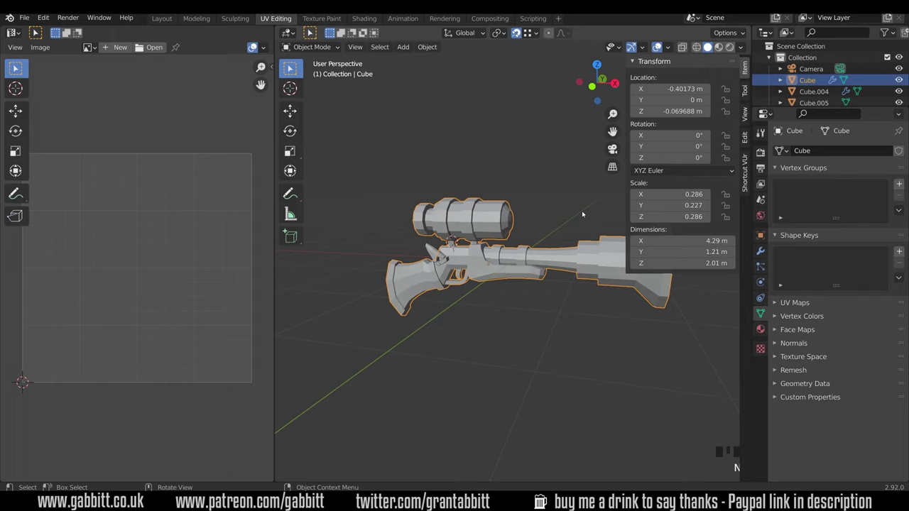
pyautogui.press('n')
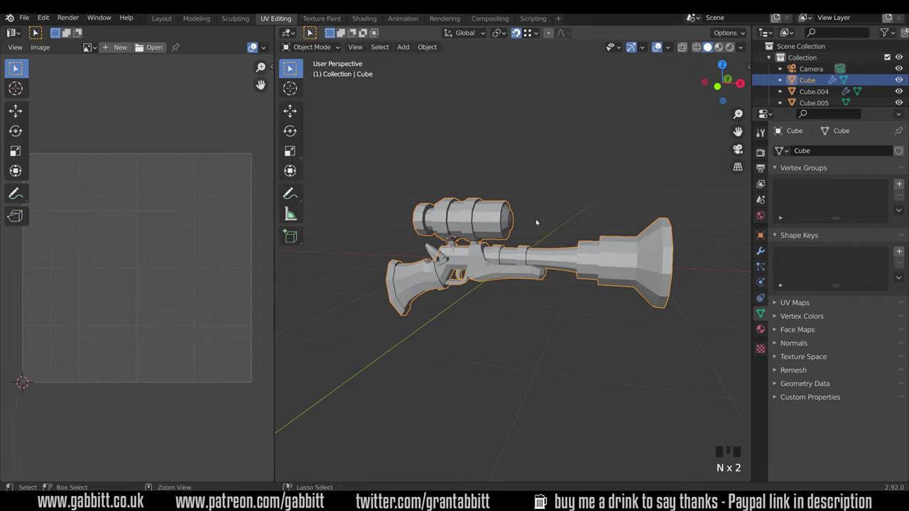
pyautogui.hotkey('ctrl', 'a')
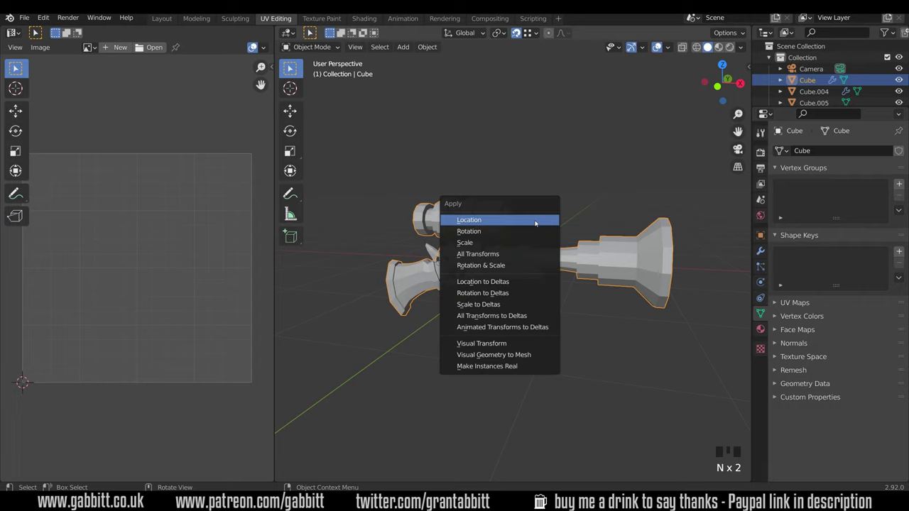
pyautogui.click(466, 243)
pyautogui.press('n')
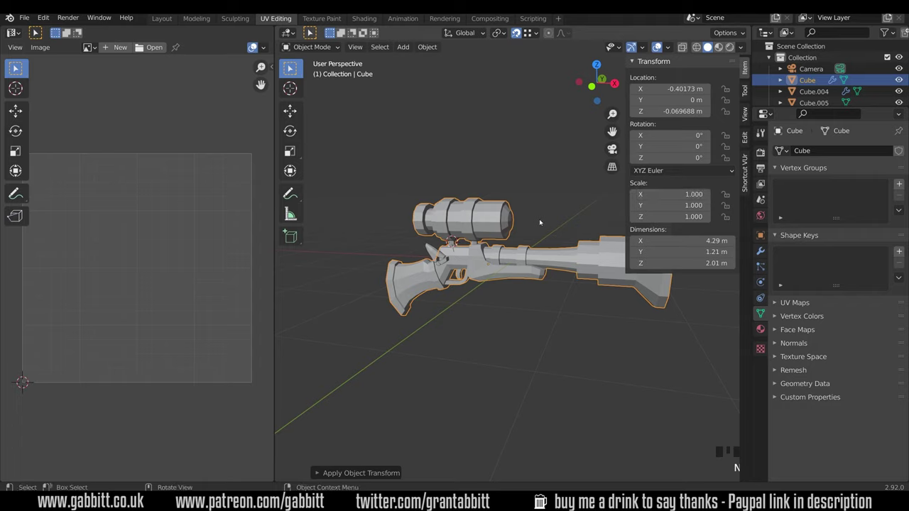
# Step: Hide the sidebar and select the small flintlock piece Cube.004 at the hammer
pyautogui.press('n')
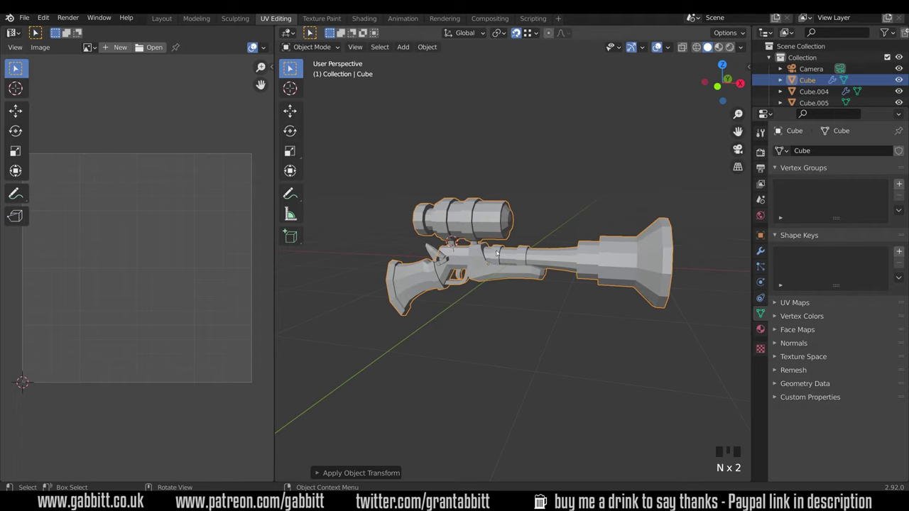
pyautogui.moveTo(498, 254); pyautogui.dragTo(452, 263, button='middle')
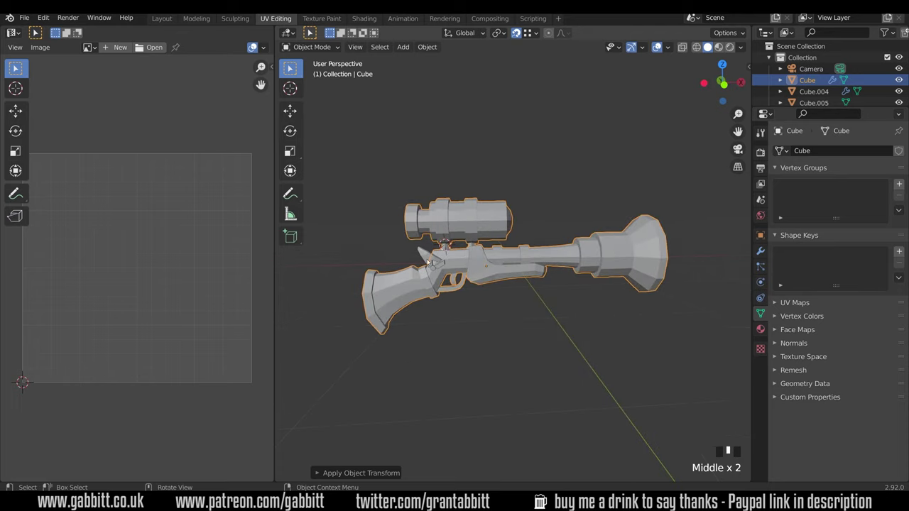
pyautogui.click(446, 267)
pyautogui.click(443, 268)
pyautogui.click(442, 269)
pyautogui.click(443, 268)
pyautogui.click(443, 269)
pyautogui.moveTo(443, 268); pyautogui.dragTo(738, 269, button='middle')
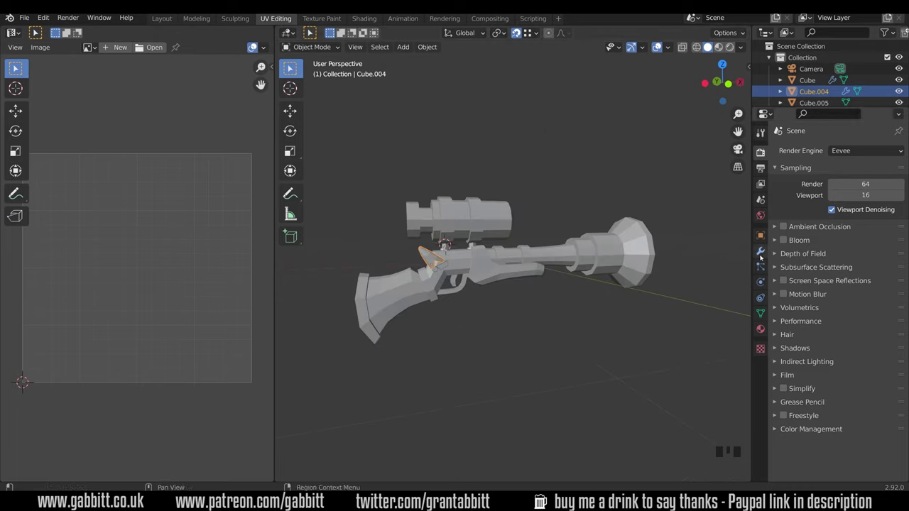
# Step: Apply Cube.004's Mirror modifier, then select the main gun body
pyautogui.click(760, 253)
pyautogui.moveTo(477, 279); pyautogui.dragTo(420, 285, button='middle')
pyautogui.scroll(3, 598, 262)
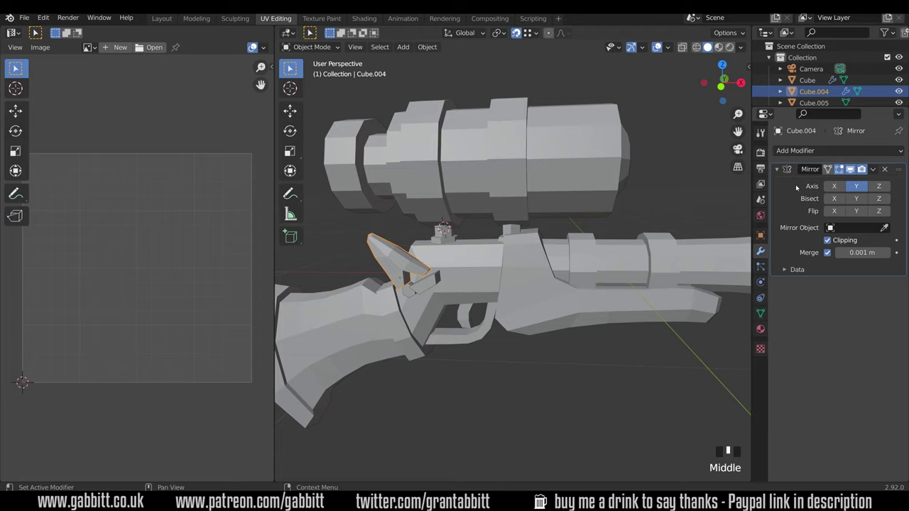
pyautogui.click(873, 170)
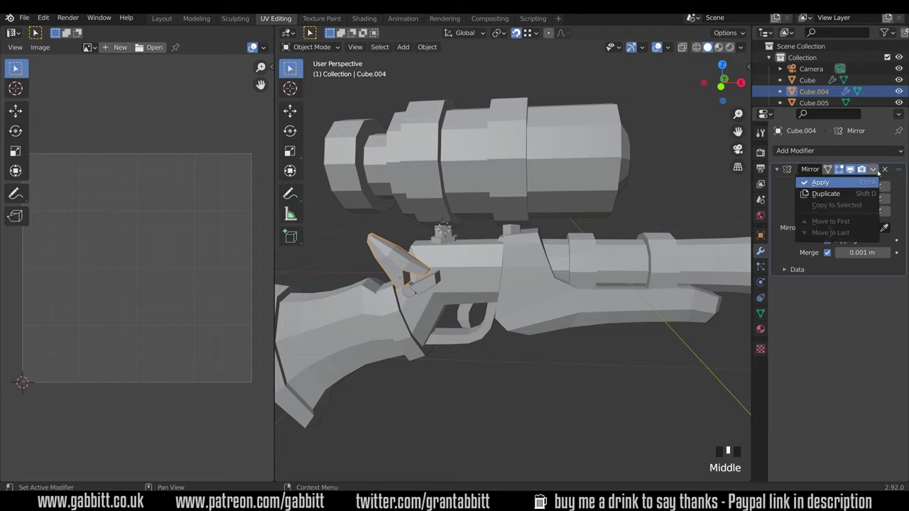
pyautogui.click(820, 183)
pyautogui.scroll(-2, 618, 305)
pyautogui.click(612, 302)
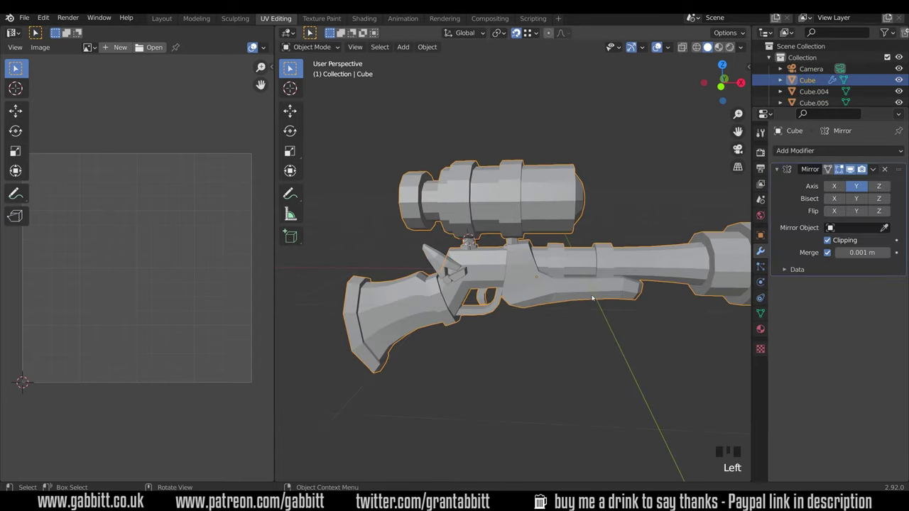
pyautogui.scroll(-1, 620, 306)
pyautogui.moveTo(619, 307); pyautogui.dragTo(595, 335, button='middle')
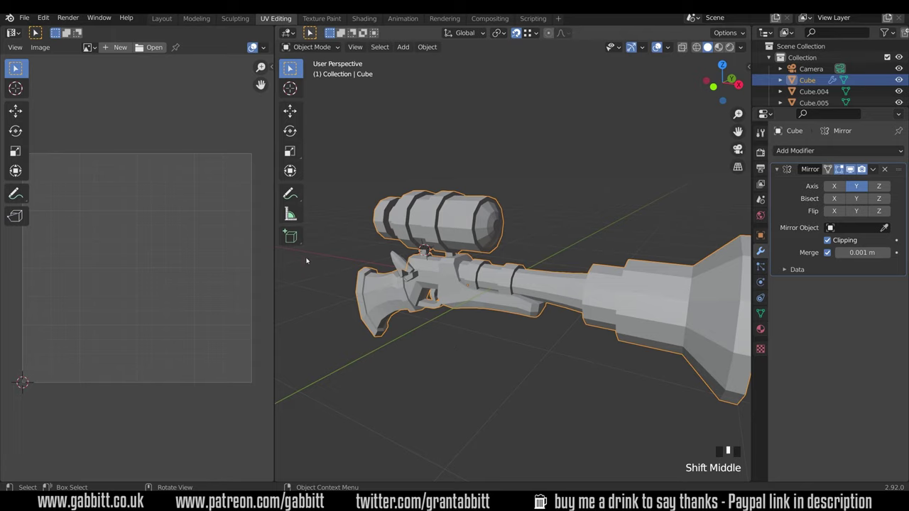
# Step: Orbit around the blunderbuss from several sides and zoom out to a side view
pyautogui.moveTo(347, 276); pyautogui.dragTo(579, 282, button='middle')
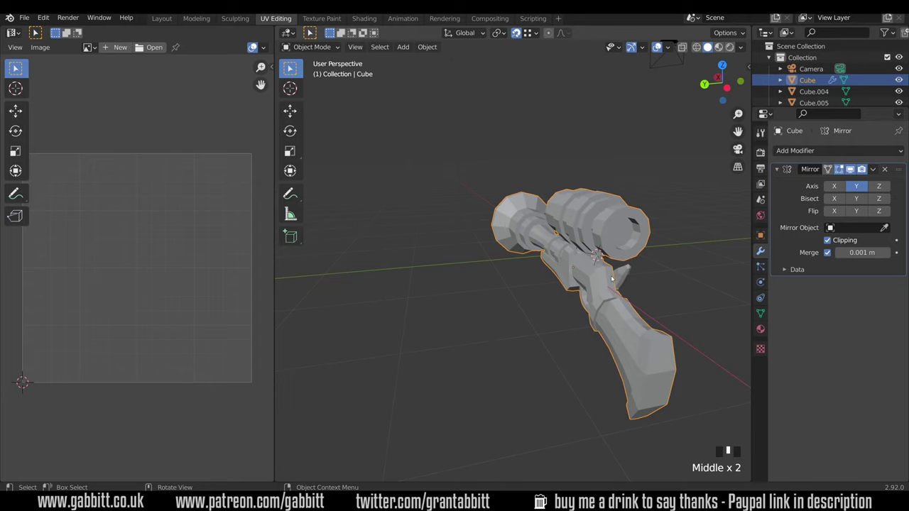
pyautogui.moveTo(614, 286); pyautogui.dragTo(536, 322, button='middle')
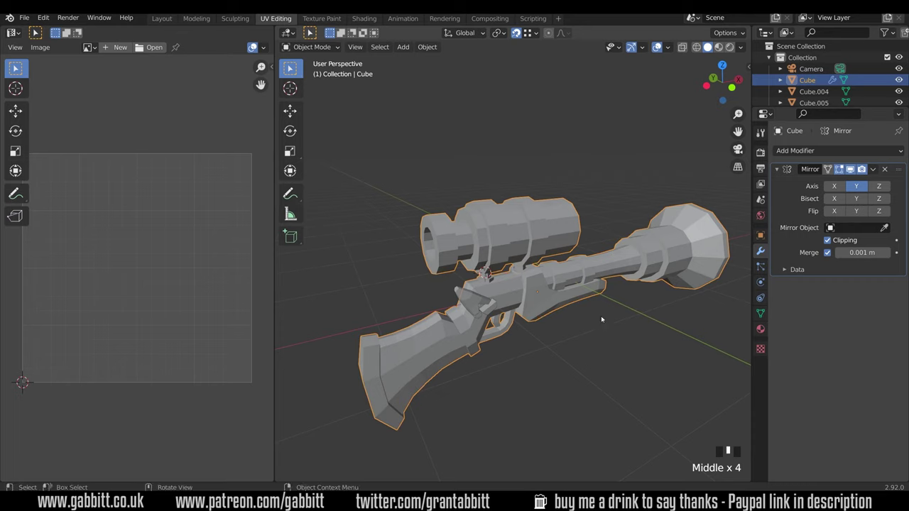
pyautogui.moveTo(618, 320); pyautogui.dragTo(528, 394, button='middle')
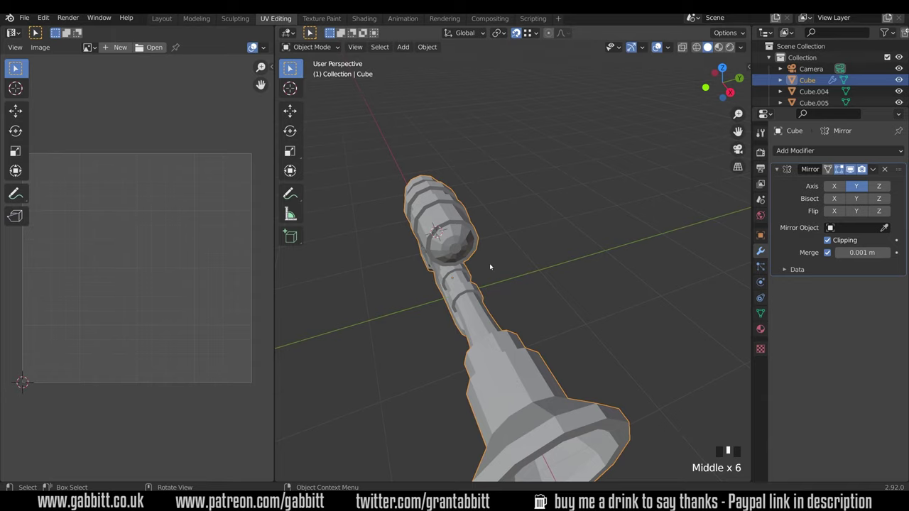
pyautogui.moveTo(489, 267); pyautogui.dragTo(598, 291, button='middle')
pyautogui.scroll(-2, 599, 290)
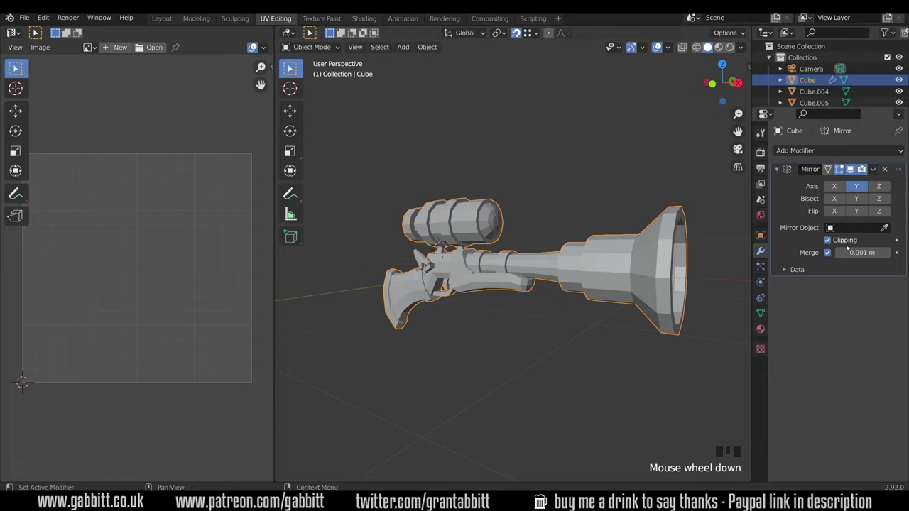
# Step: Apply the main Cube's Y-axis Mirror modifier, leaving its modifier stack empty
pyautogui.click(873, 170)
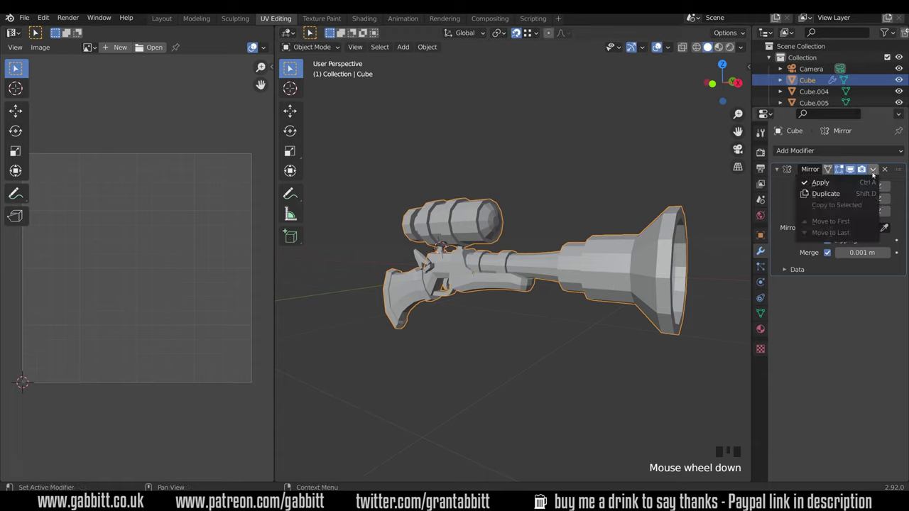
pyautogui.click(827, 183)
pyautogui.moveTo(438, 318); pyautogui.dragTo(463, 318, button='middle')
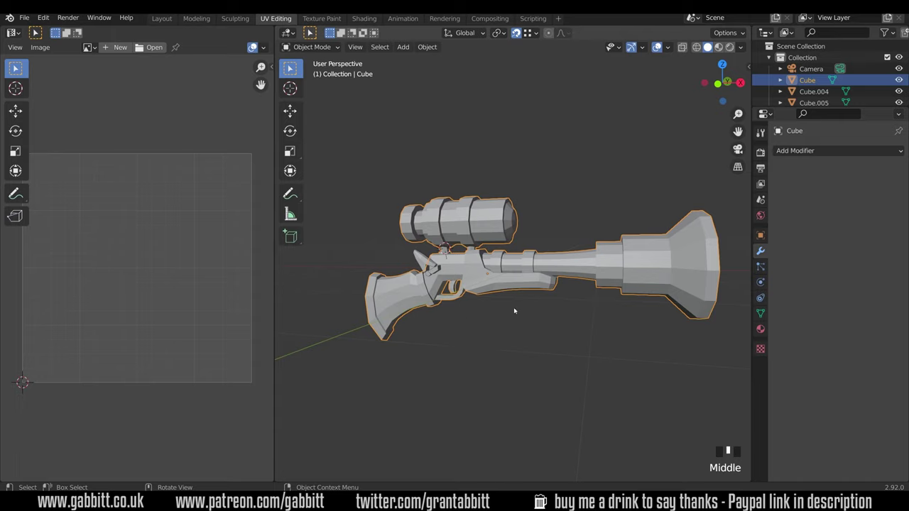
# Step: Cycle through the overlapping trigger pieces to Cube.005 and show its transform values
pyautogui.click(434, 268)
pyautogui.click(434, 270)
pyautogui.click(432, 273)
pyautogui.click(434, 282)
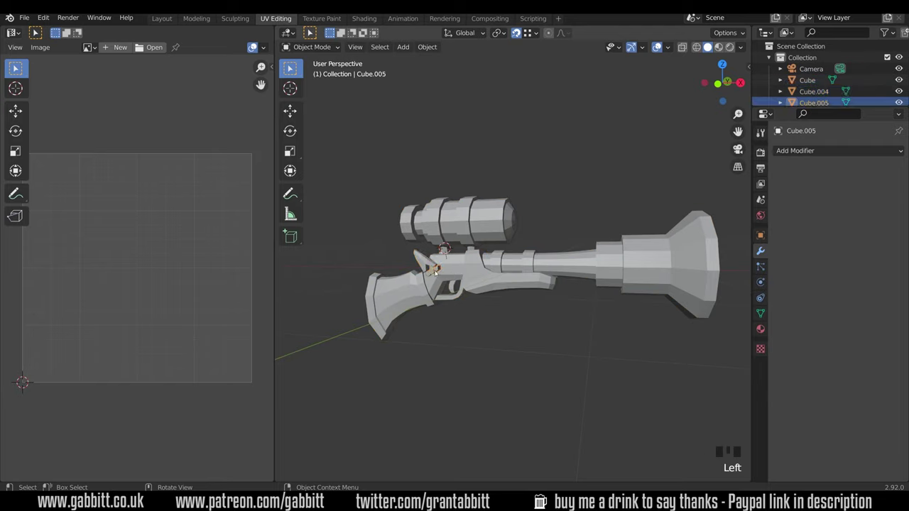
pyautogui.click(431, 277)
pyautogui.click(435, 269)
pyautogui.click(435, 270)
pyautogui.press('n')
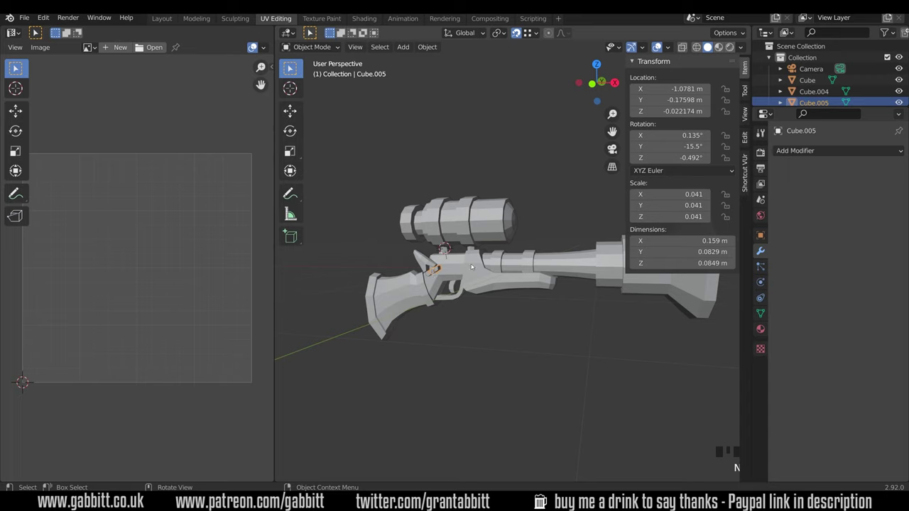
# Step: Apply scale to Cube.004, Cube.005 and Cylinder.002, confirming each now reads 1.000
pyautogui.click(430, 277)
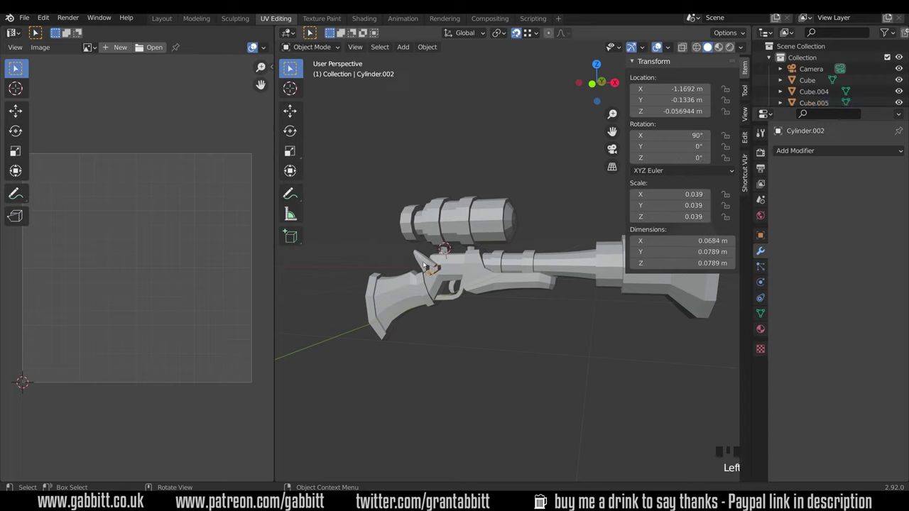
pyautogui.click(424, 264)
pyautogui.keyDown('shift'); pyautogui.click(435, 272); pyautogui.keyUp('shift')
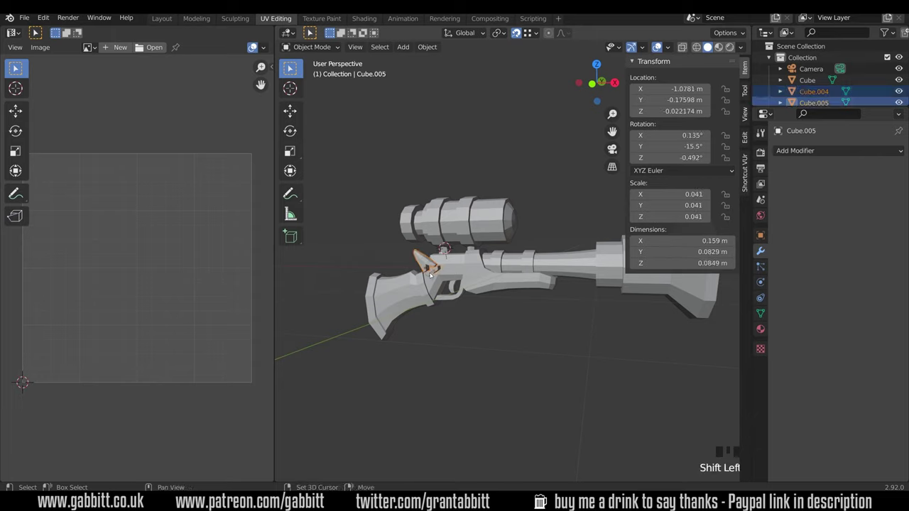
pyautogui.keyDown('shift'); pyautogui.click(437, 275); pyautogui.keyUp('shift')
pyautogui.hotkey('ctrl', 'a')
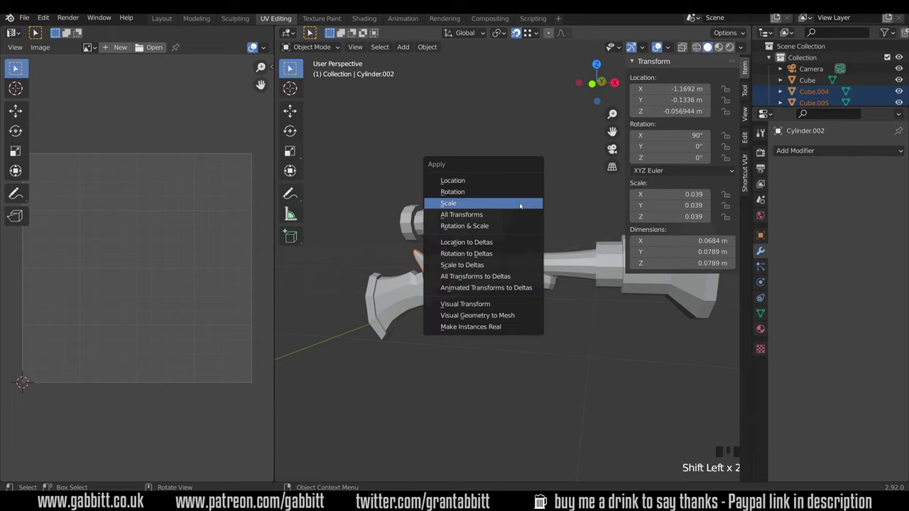
pyautogui.click(519, 203)
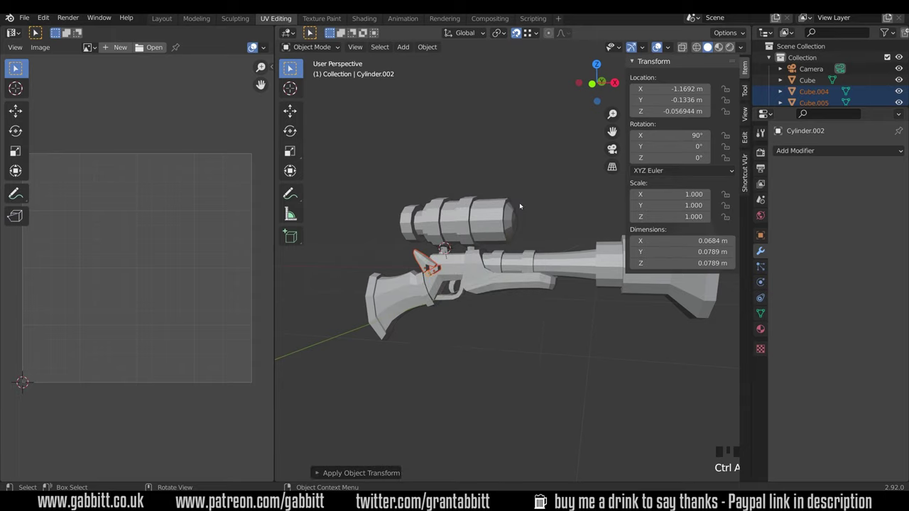
pyautogui.click(430, 264)
pyautogui.click(434, 271)
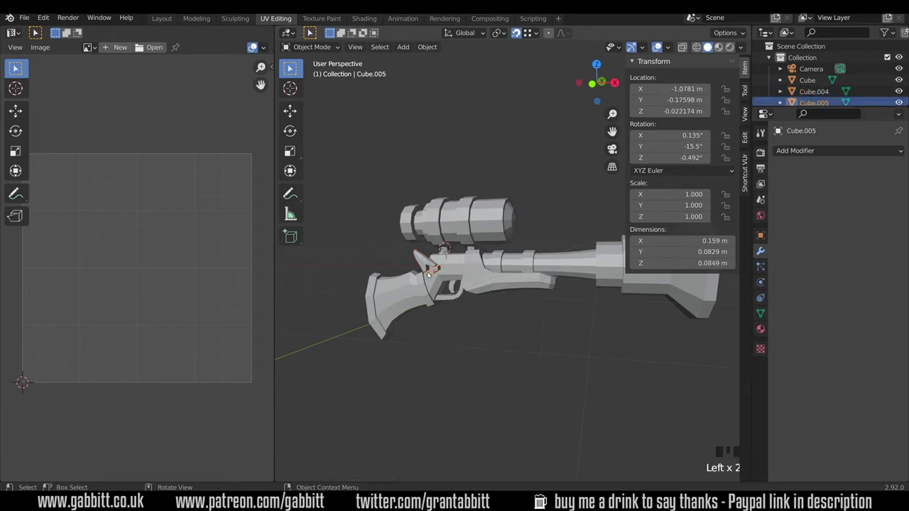
pyautogui.click(428, 276)
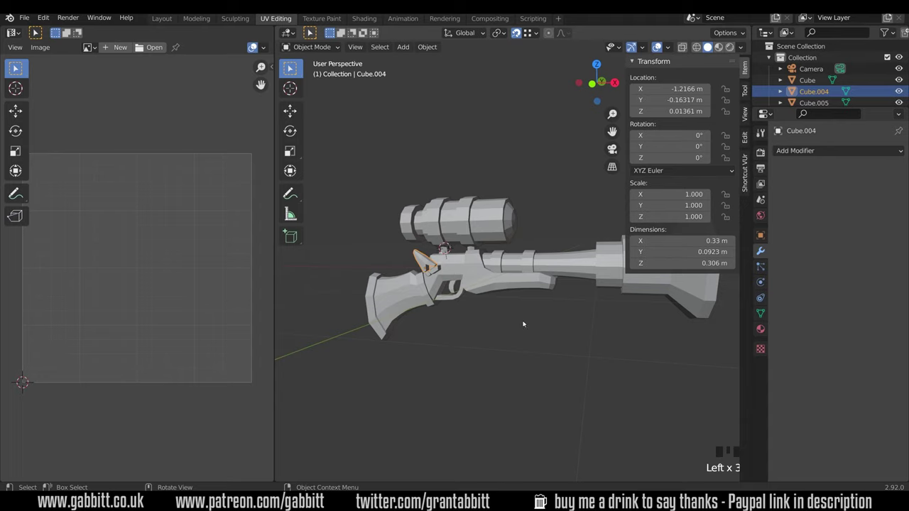
# Step: Box-select Cube, Cube.004 and Cube.005, enter Edit Mode and select all faces
pyautogui.press('n')
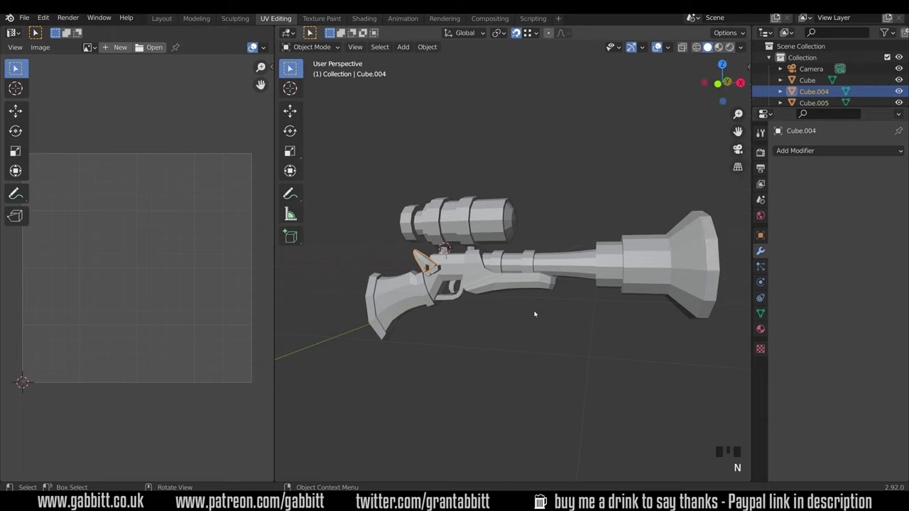
pyautogui.moveTo(375, 144); pyautogui.dragTo(532, 333)
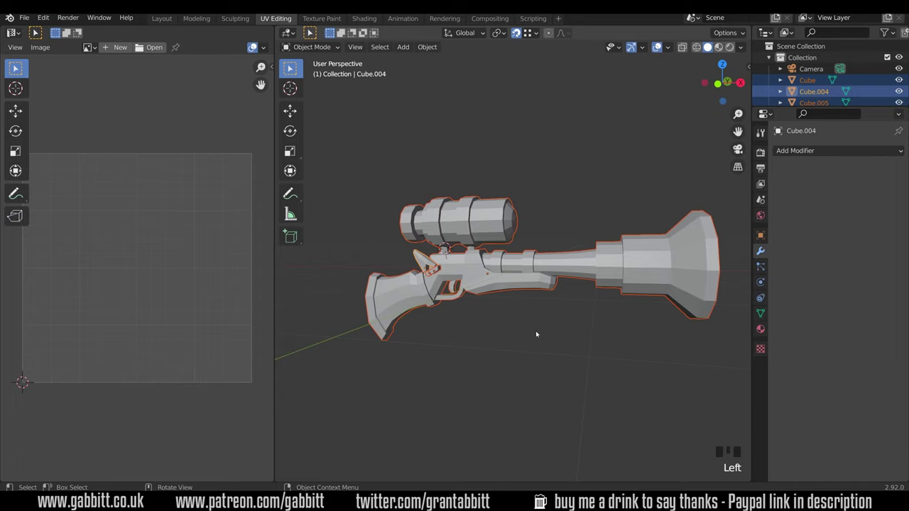
pyautogui.press('Tab')
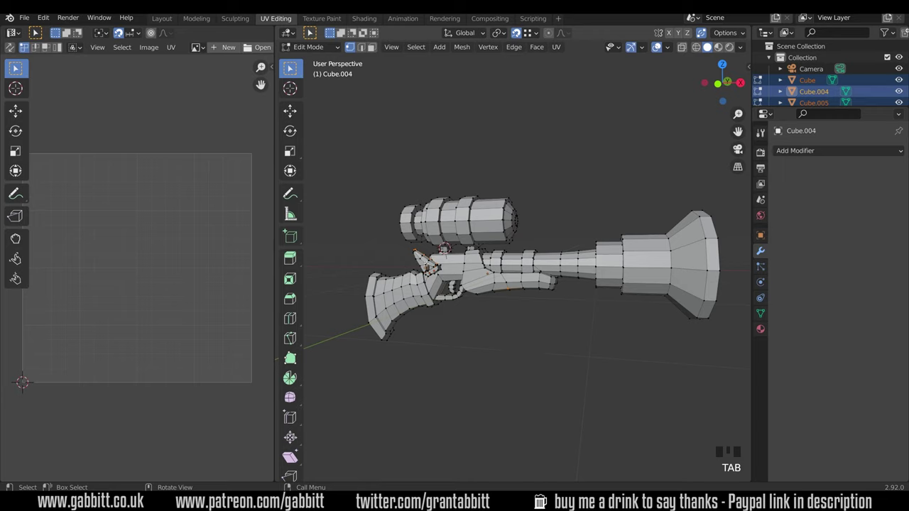
pyautogui.press('a')
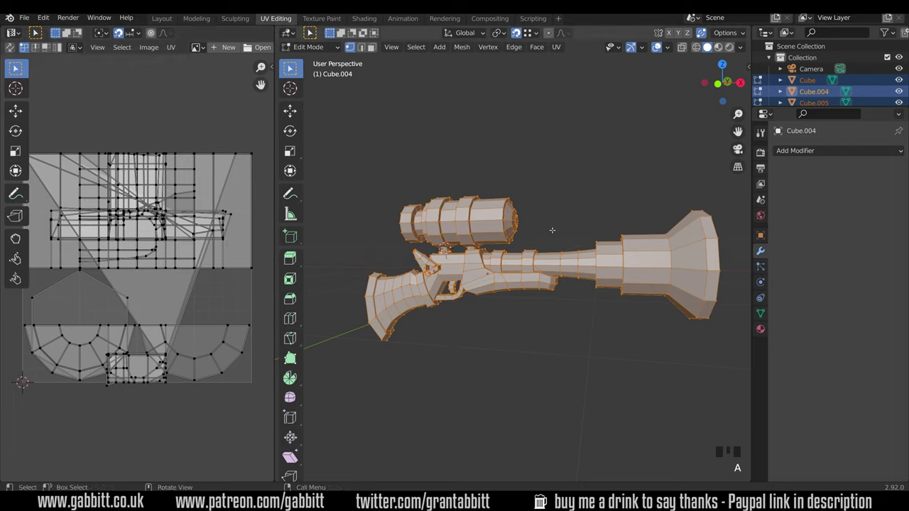
# Step: Run Smart UV Project with a 0.010 island margin, then widen the UV editor
pyautogui.press('u')
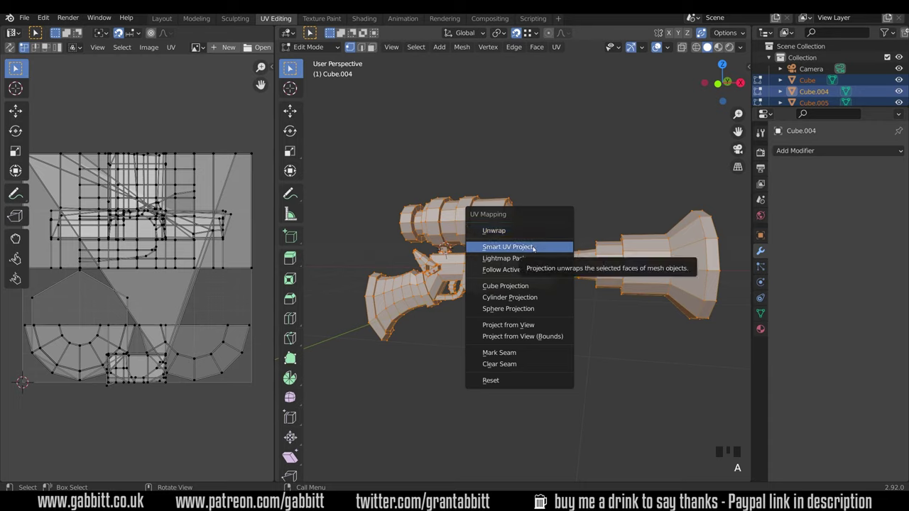
pyautogui.click(533, 247)
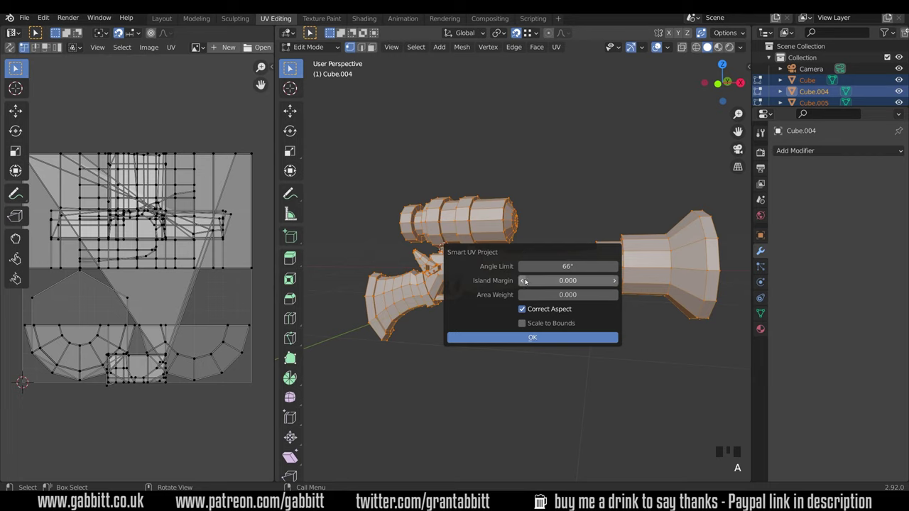
pyautogui.click(614, 281)
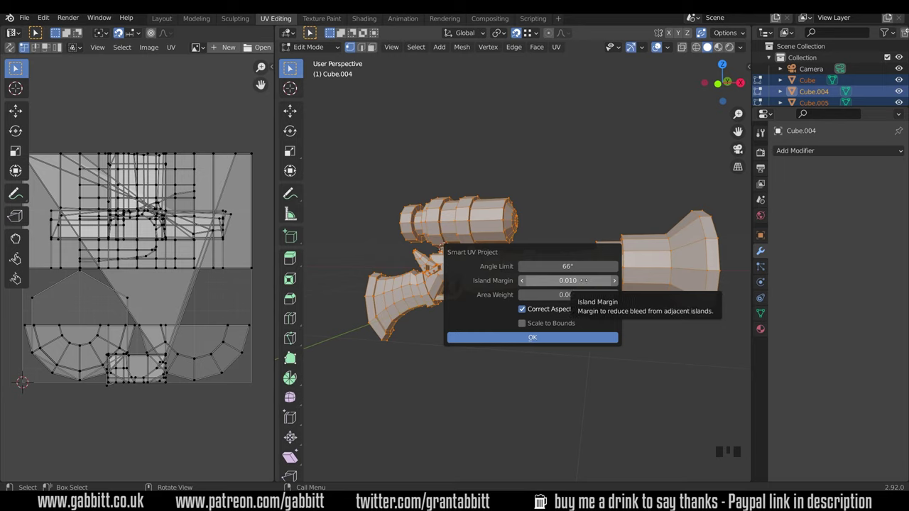
pyautogui.click(538, 338)
pyautogui.moveTo(275, 298); pyautogui.dragTo(417, 298)
pyautogui.scroll(2, 290, 300)
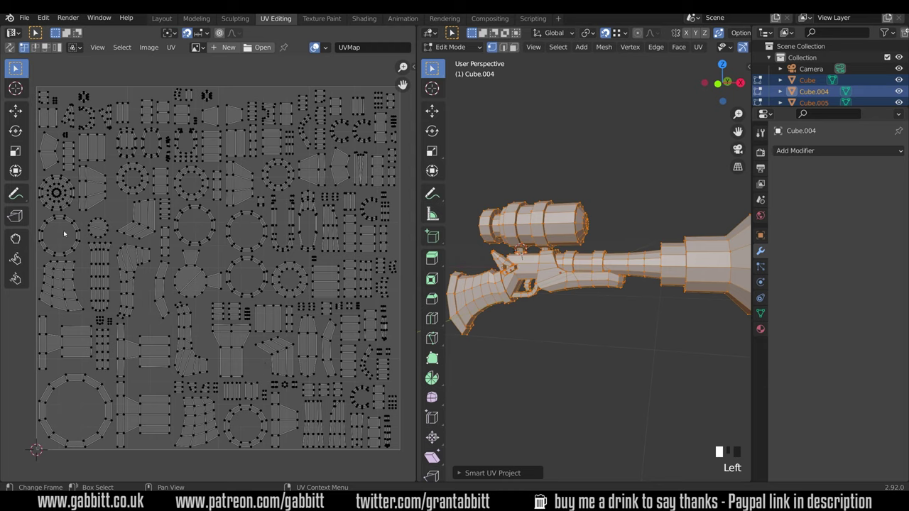
# Step: Expand the Smart UV Project redo panel showing 66° angle limit, 0.010 margin and 0.000 area weight
pyautogui.click(459, 476)
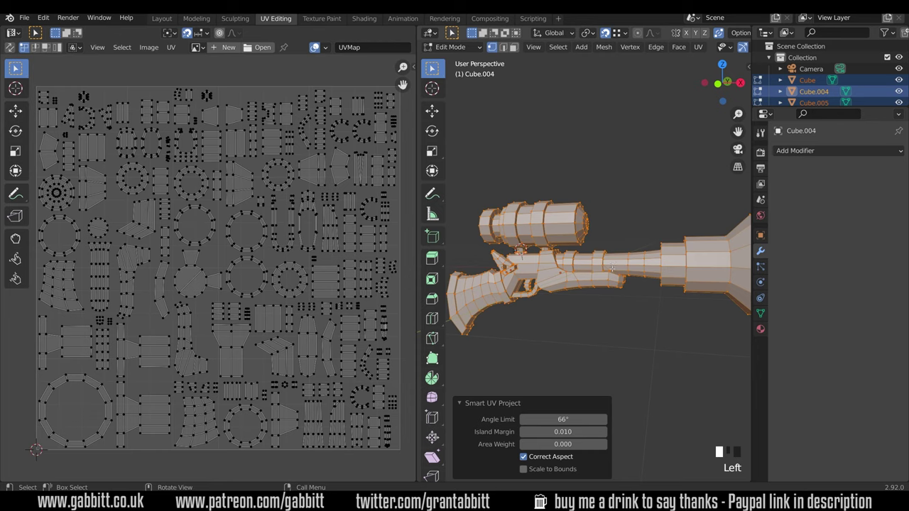
pyautogui.scroll(-1, 673, 269)
pyautogui.moveTo(673, 268); pyautogui.dragTo(644, 281, button='middle')
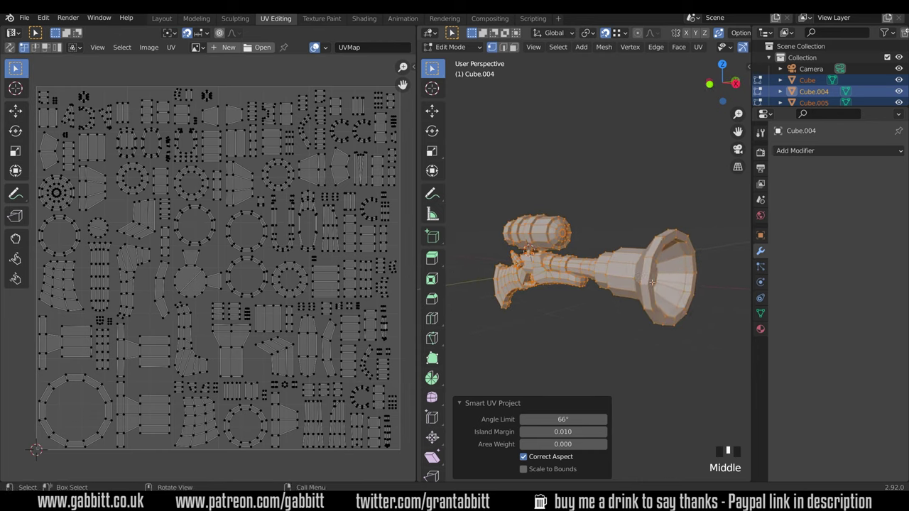